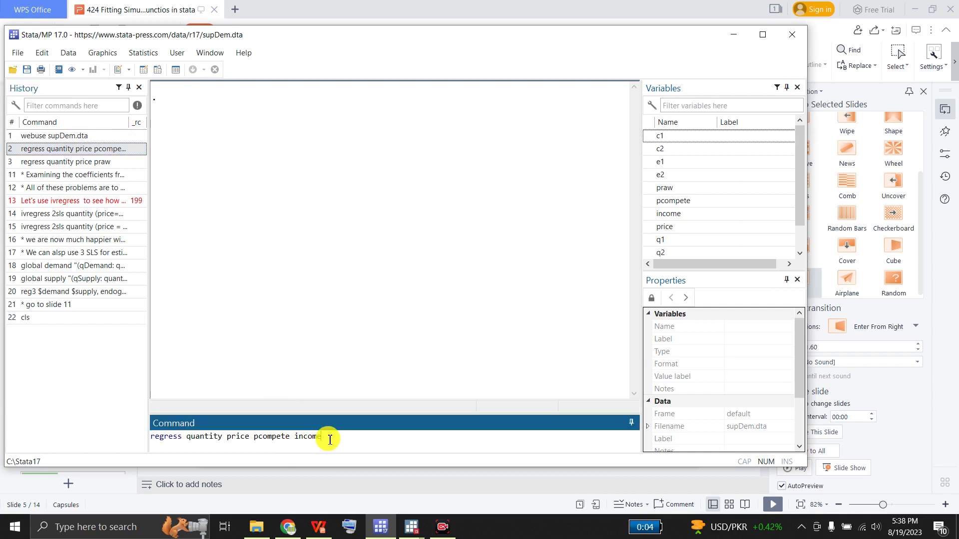
- Run 'regress quantity price pcompete income' to get OLS estimates with Prob > F of 0.4004
key("Return")
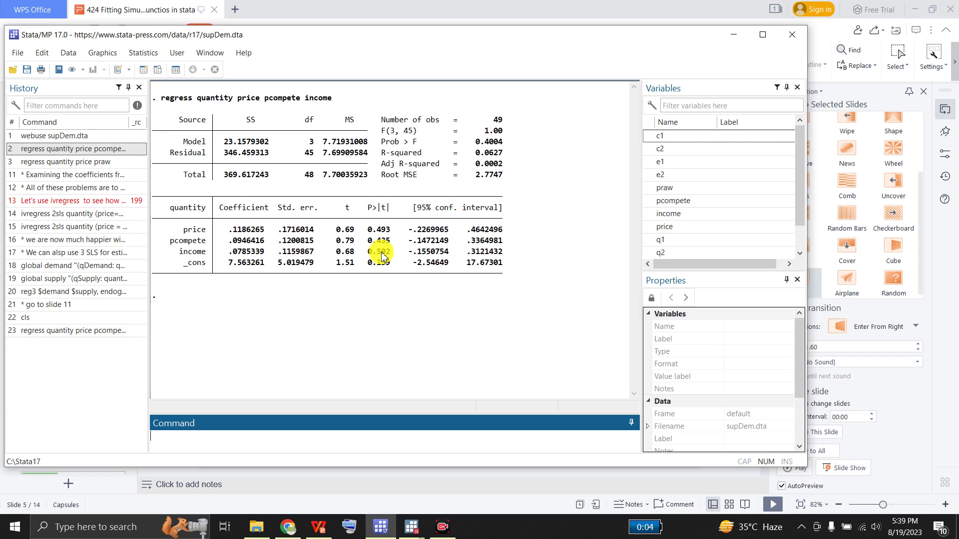
- Rerun 'regress quantity price praw' from History, giving R-squared 0.6082 and price coefficient .724675
left_click(116, 165)
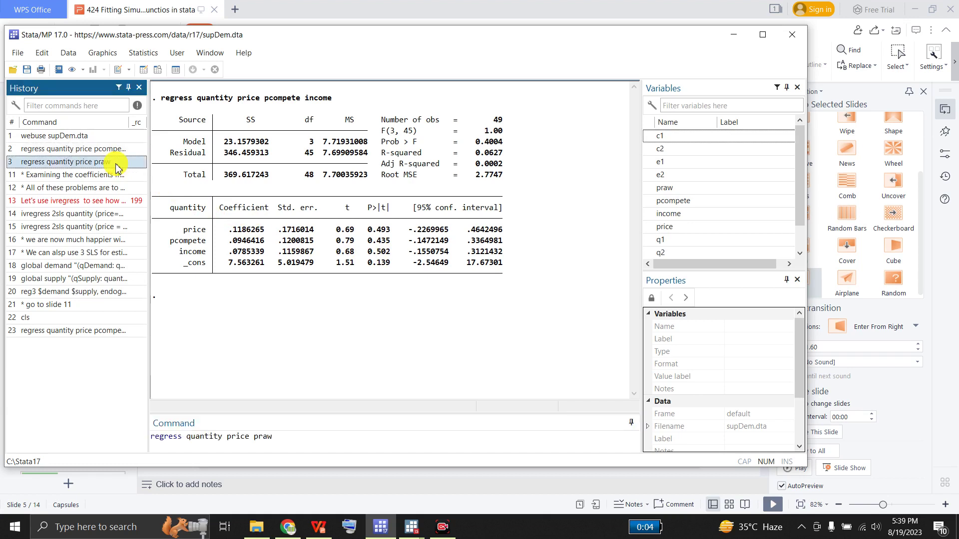
left_click(285, 439)
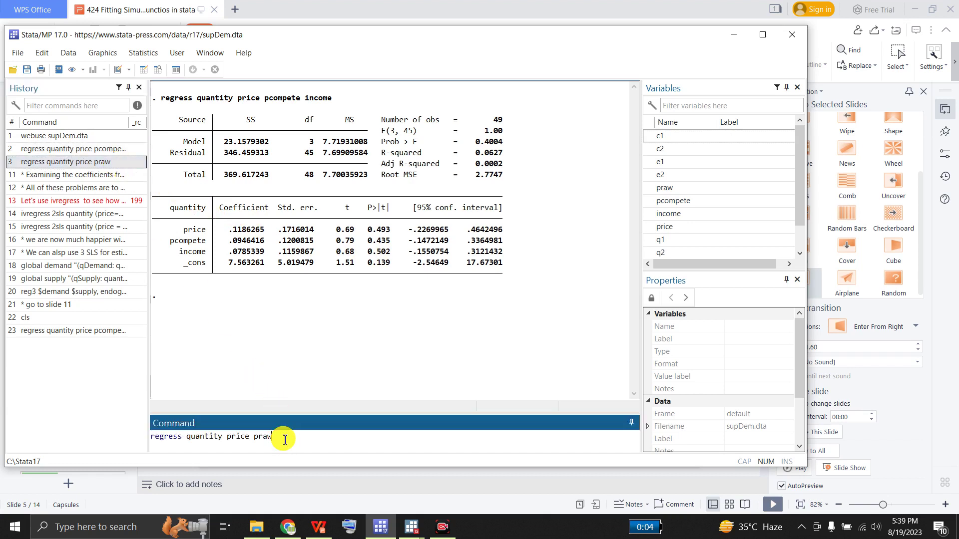
key("Return")
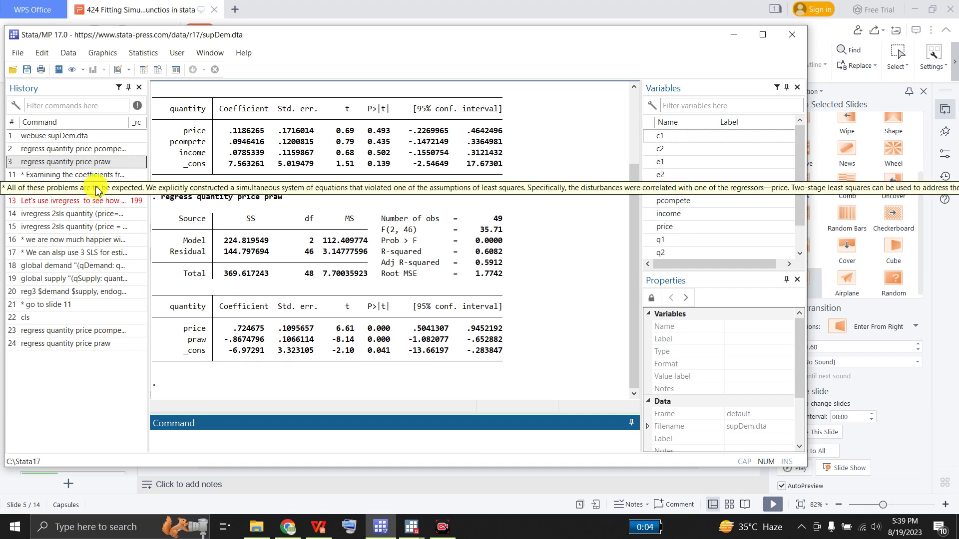
- Add the comment noting the price coefficient 0.724675 differs from the simulated 0.5
left_click(108, 176)
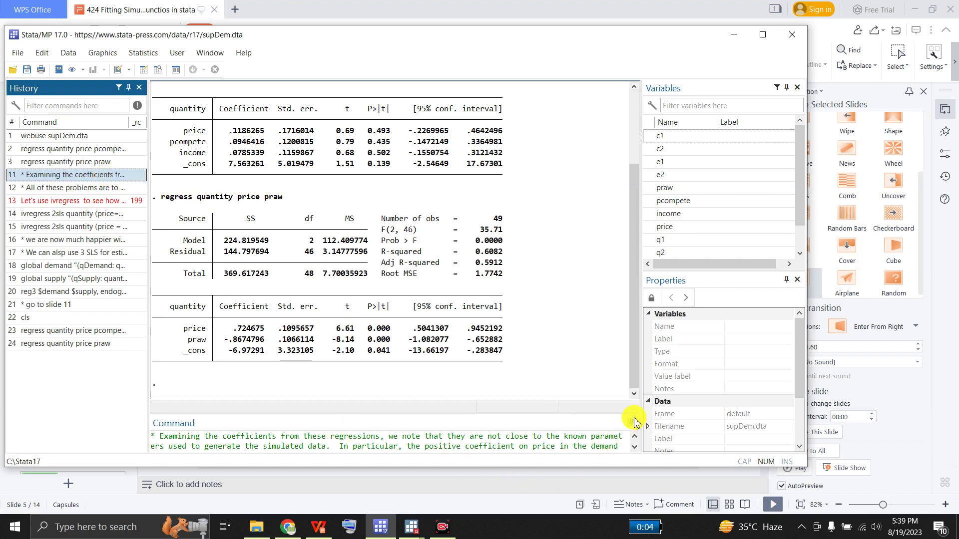
left_click(618, 447)
scroll(618, 447, "down", 3)
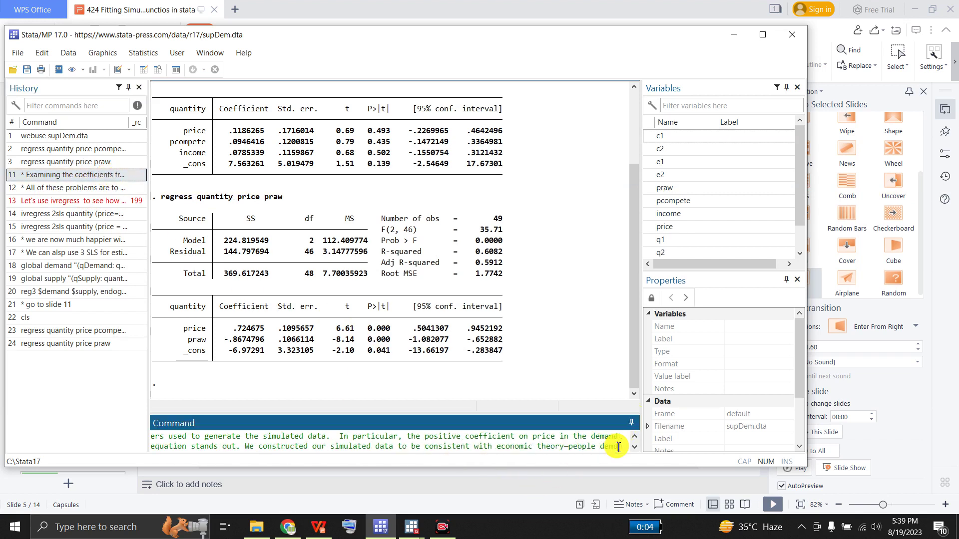
key("Escape")
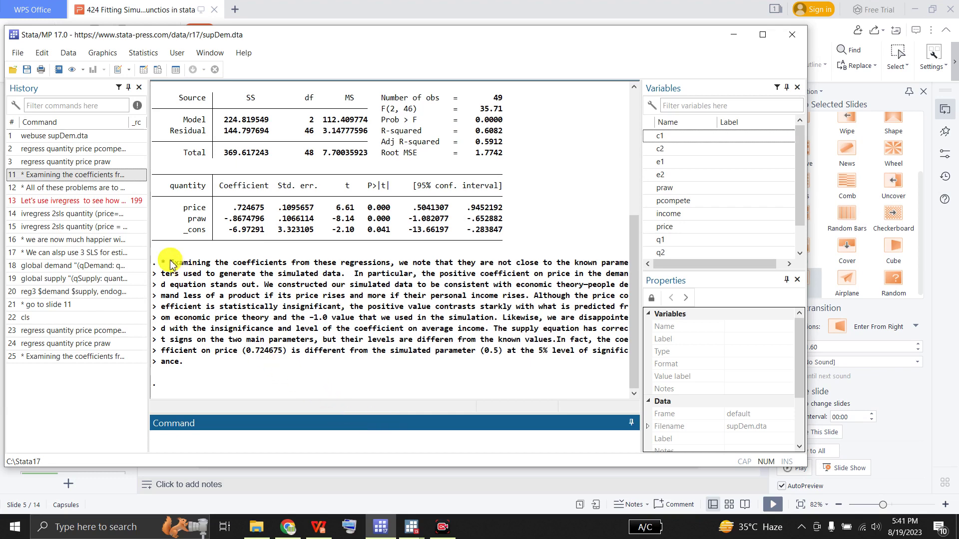
- Add the comment blaming correlated disturbances and recommending 2SLS with instruments for consistent estimates
left_click(109, 189)
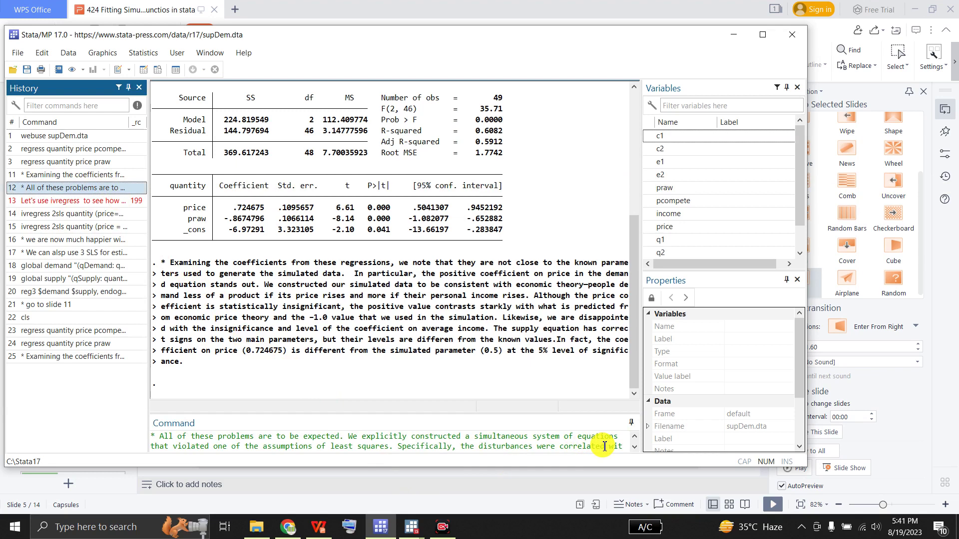
key("Down")
key("Down")
key("Down")
key("Down")
key("Down")
key("Down")
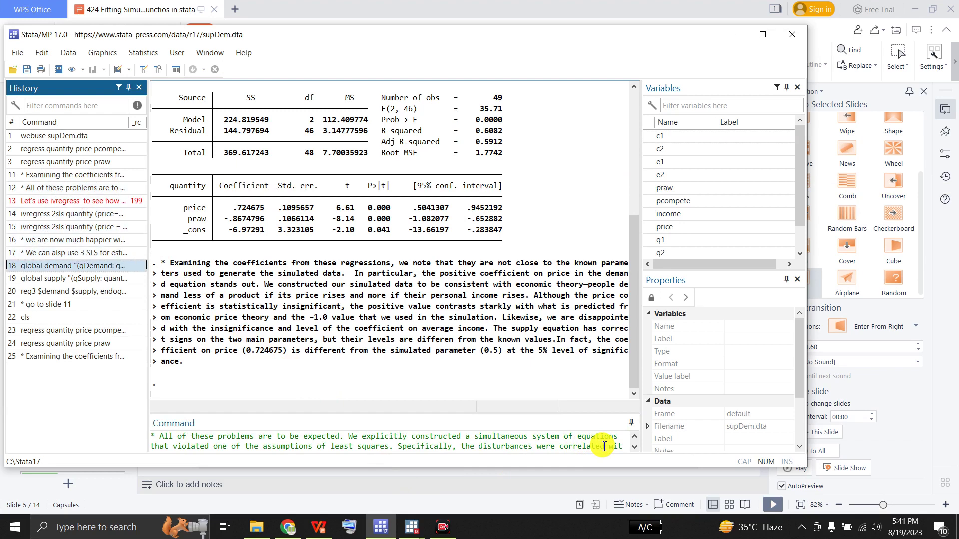
left_click(623, 445)
key("Down")
key("Down")
key("Down")
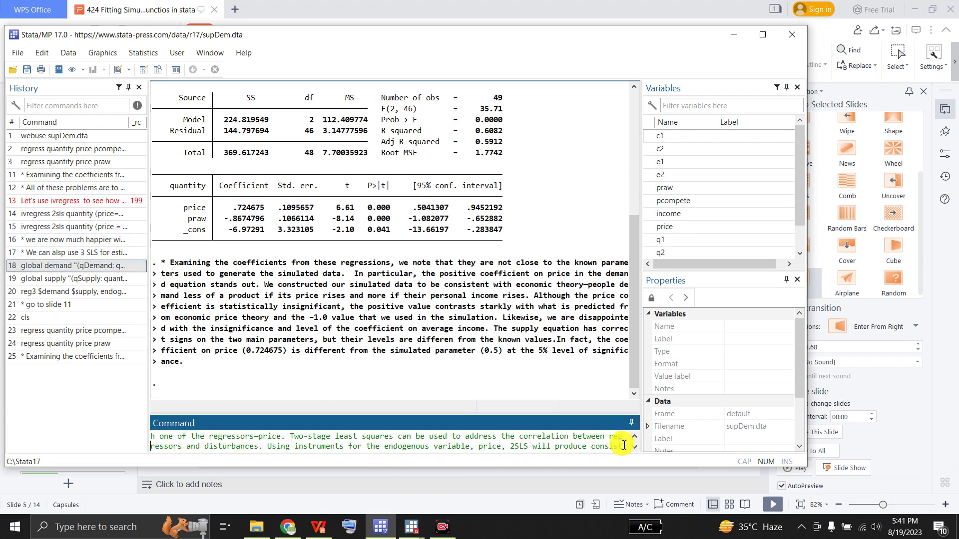
key("Return")
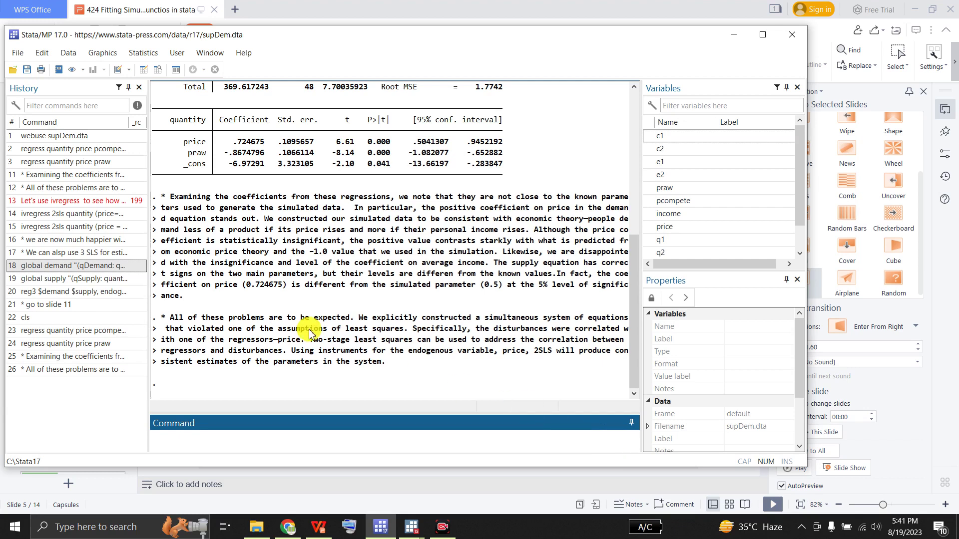
- Run 'ivregress 2sls quantity (price=praw) pcompete income', giving price coefficient -1.015817
left_click(127, 224)
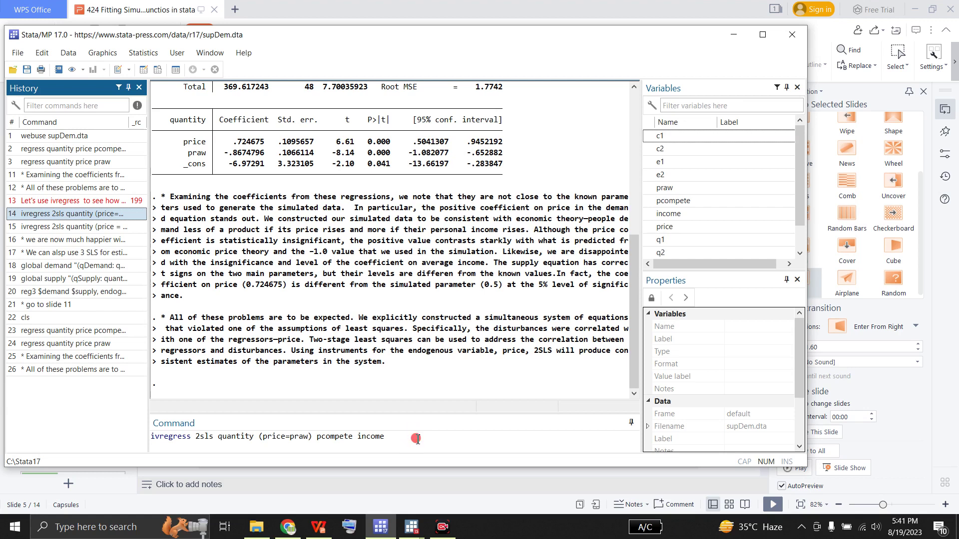
left_click(418, 439)
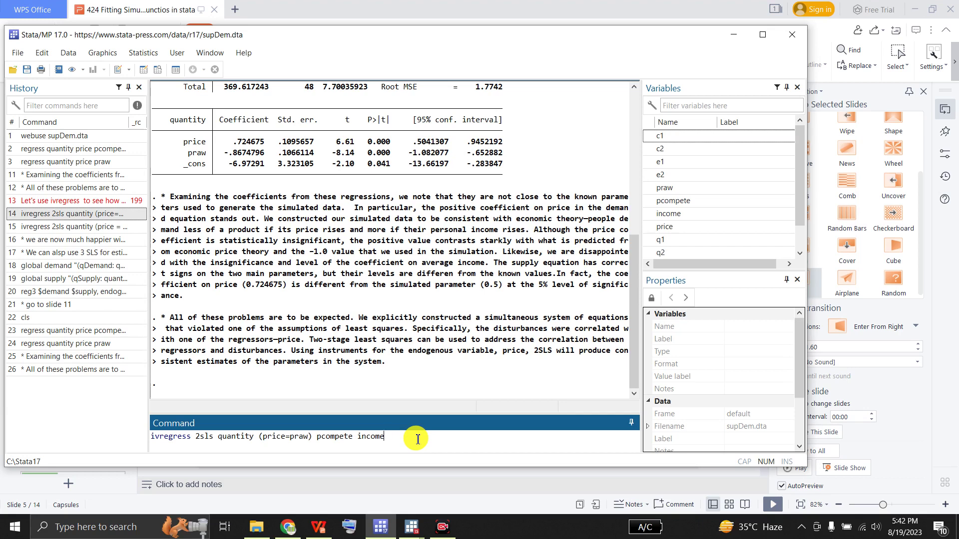
key("Return")
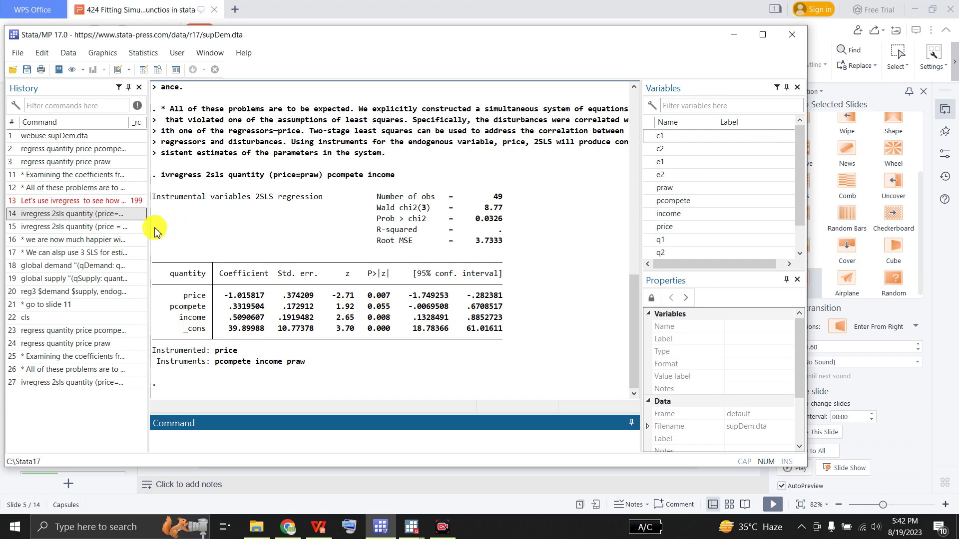
- Run 'ivregress 2sls quantity (price = pcompete income) praw', giving price coefficient .5773133
left_click(115, 230)
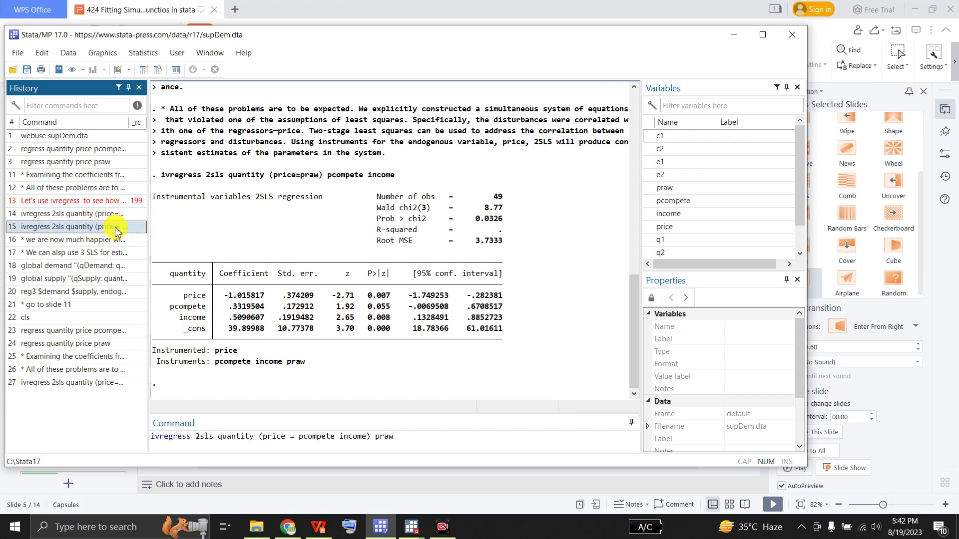
left_click(408, 442)
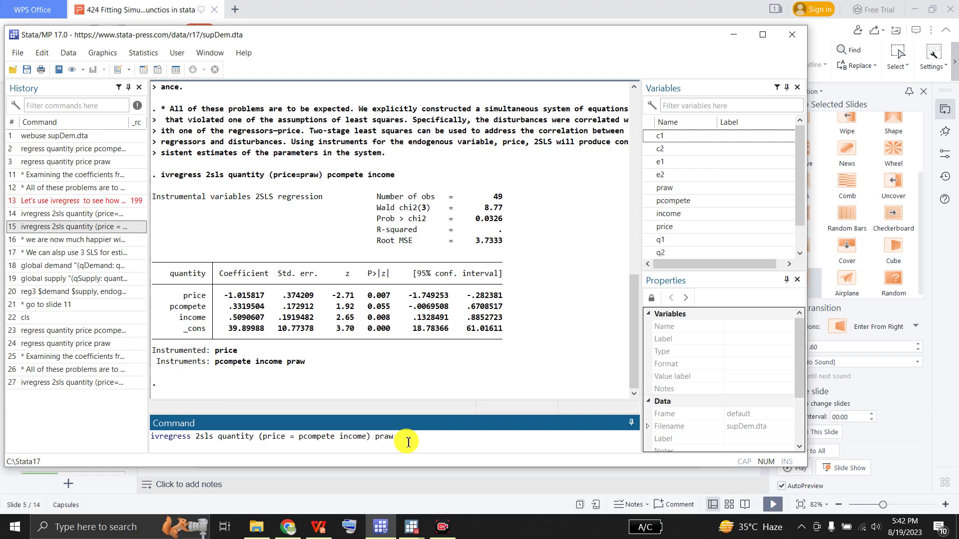
key("Return")
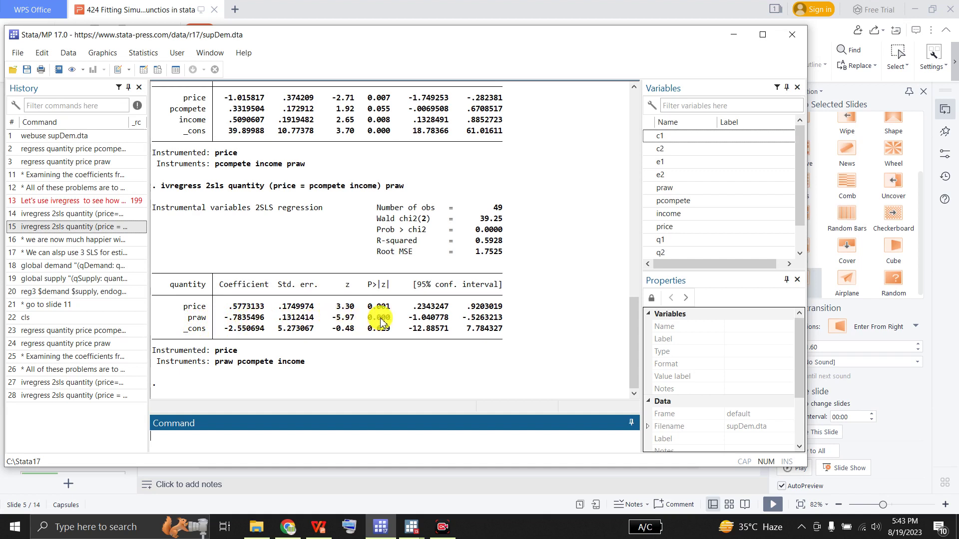
left_click(107, 242)
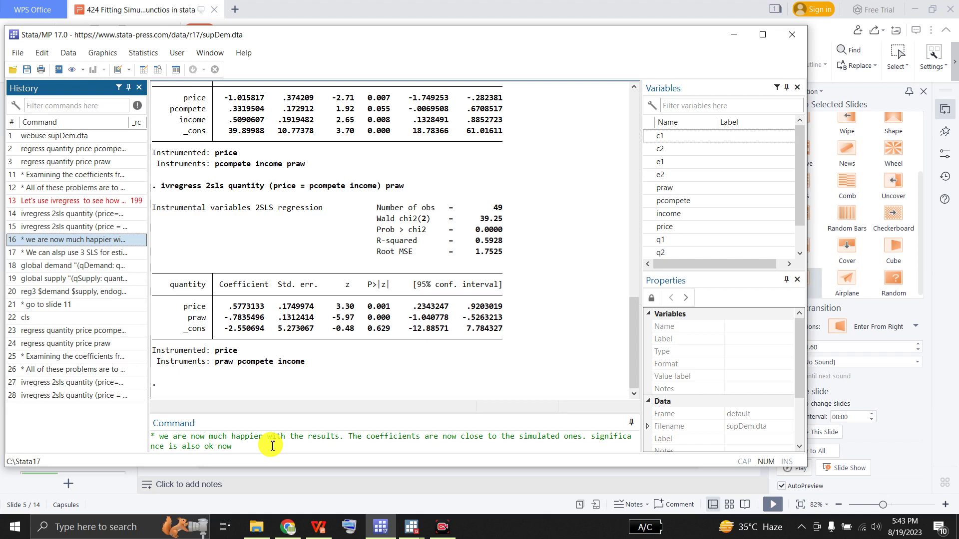
- Recall the 3SLS comment and the global demand definition '(qDemand: quantity price pcompete income)'
left_click(114, 255)
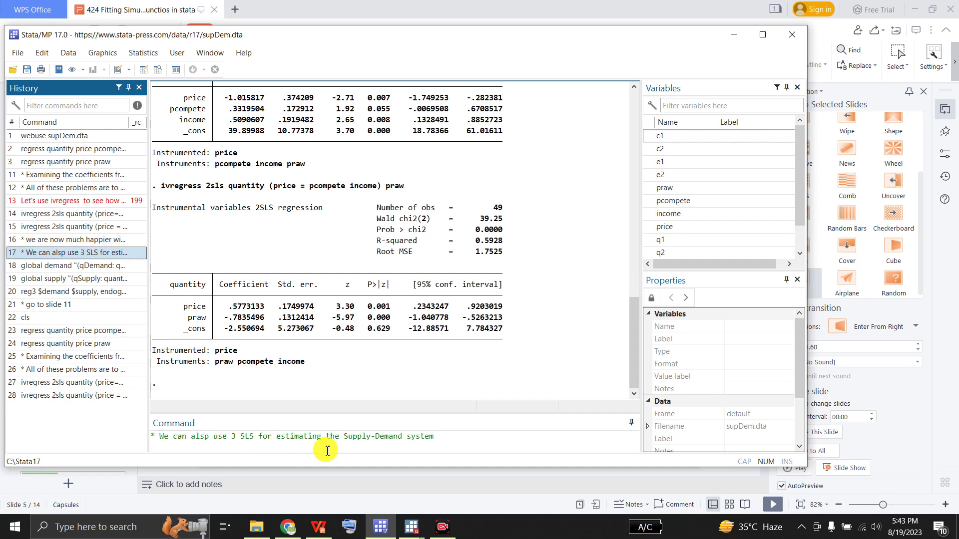
left_click(112, 268)
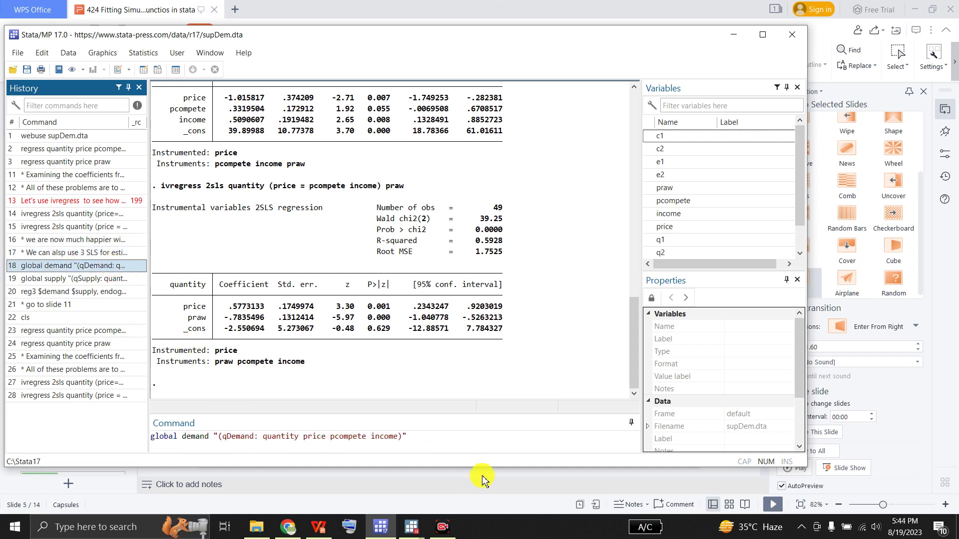
- Define the demand and supply (qSupply: quantity price praw) globals, then load 'reg3 $demand $supply, endog(price)'
left_click(433, 438)
key("Return")
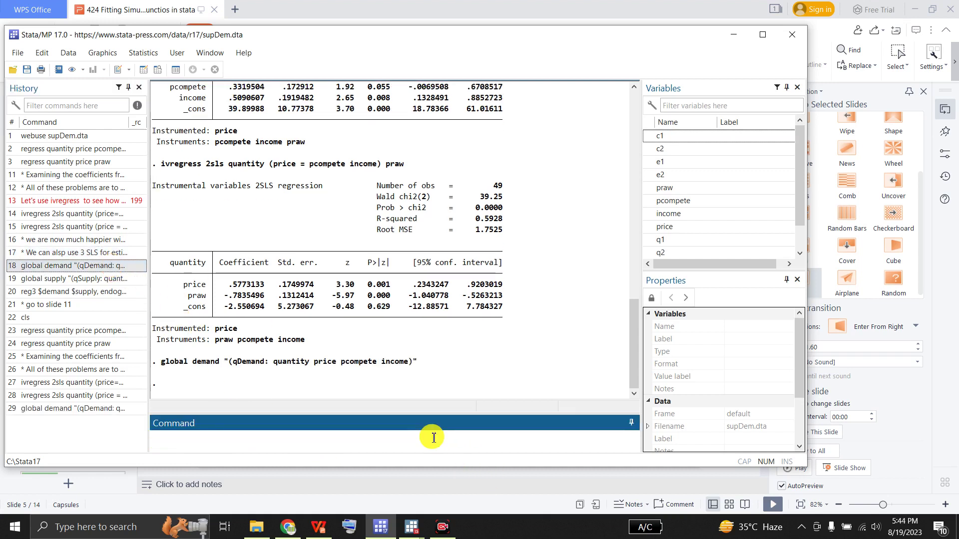
left_click(116, 280)
left_click(372, 439)
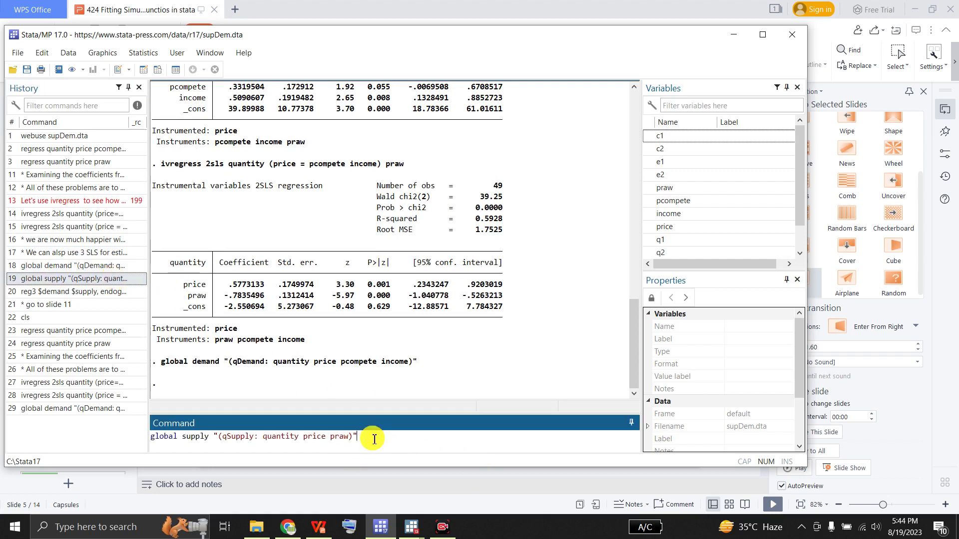
key("Return")
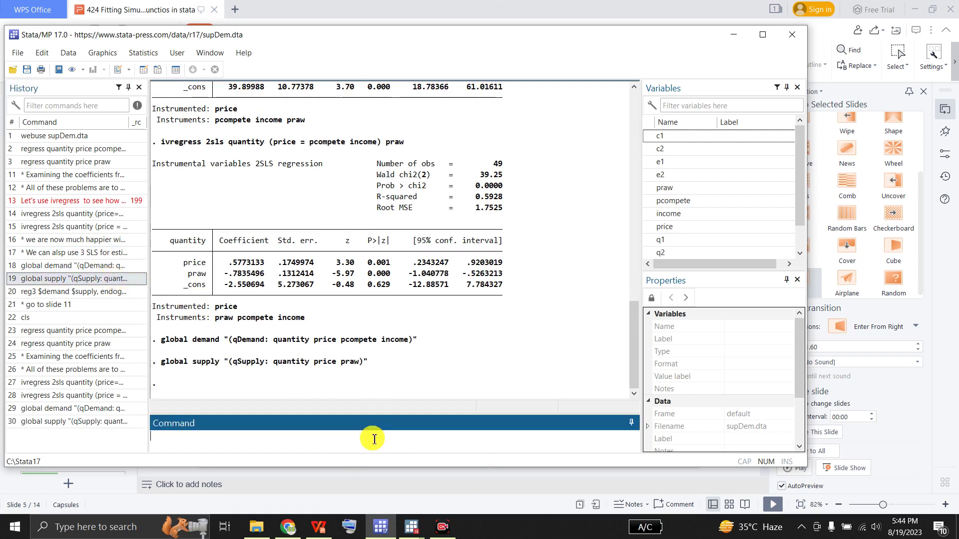
left_click(97, 293)
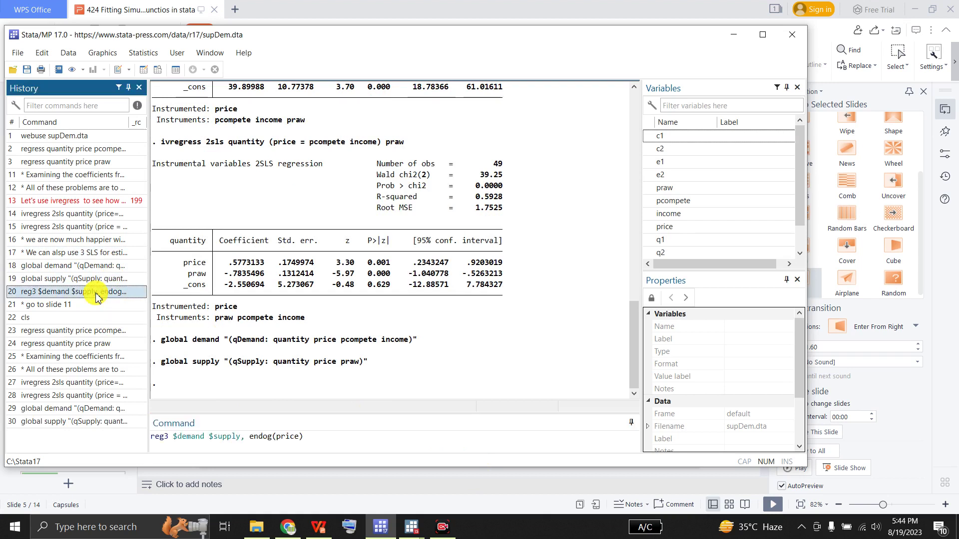
left_click(320, 438)
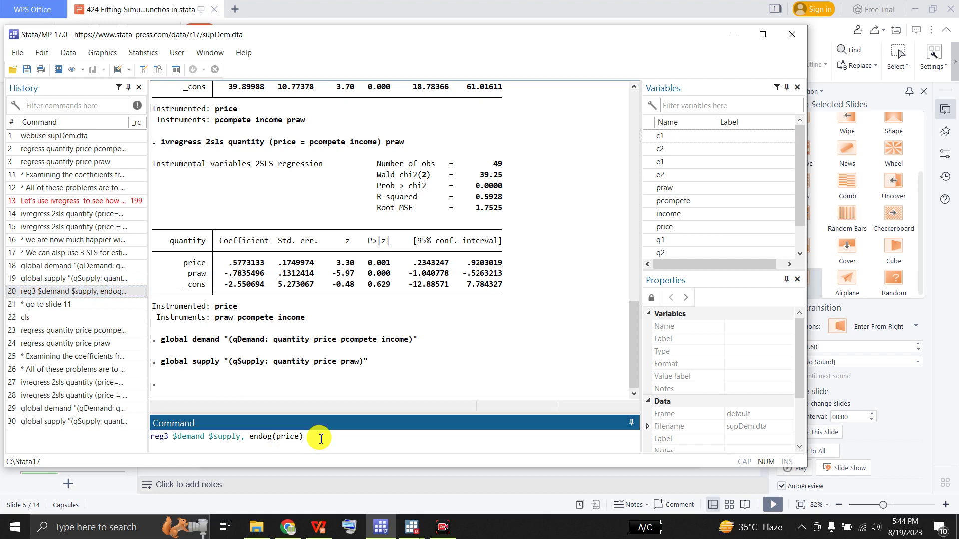
- Run 'reg3 $demand $supply, endog(price)' and return to the WPS presentation
key("Return")
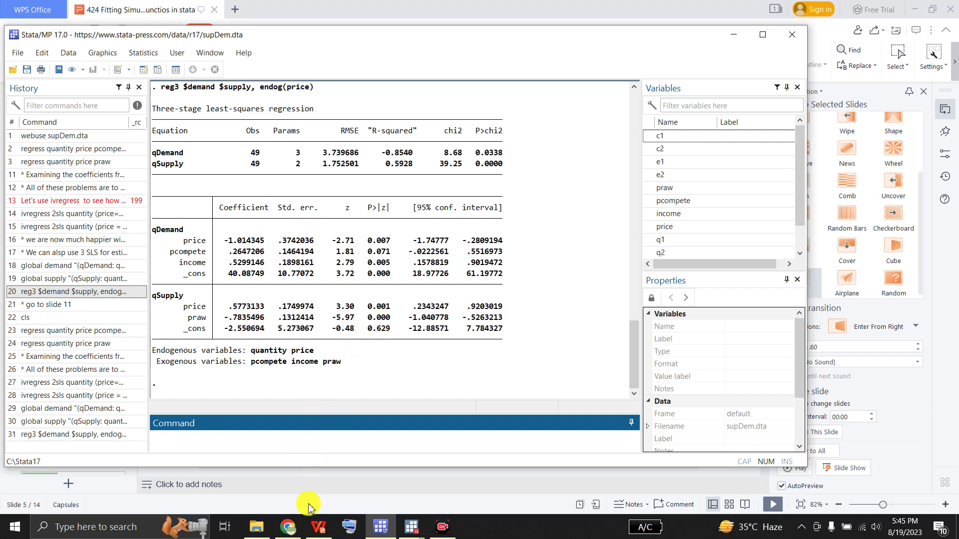
left_click(315, 528)
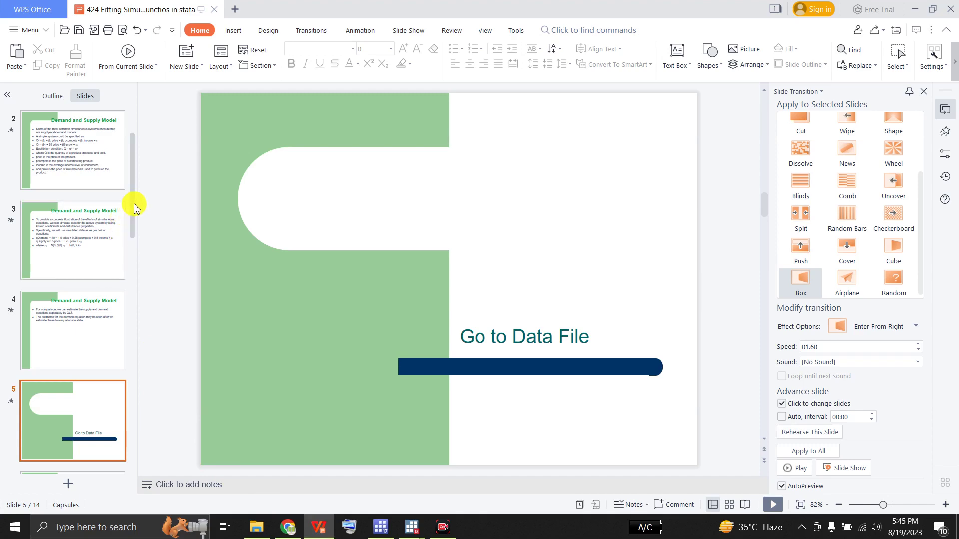
- Show slide 11, 'Demand and Supply Model', as a slideshow
left_click_drag(130, 208, 154, 364)
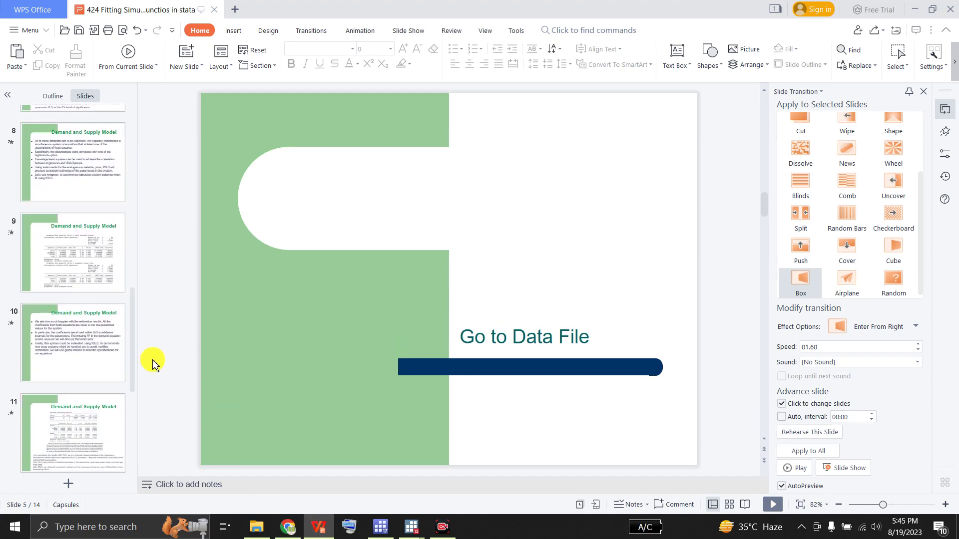
left_click(95, 414)
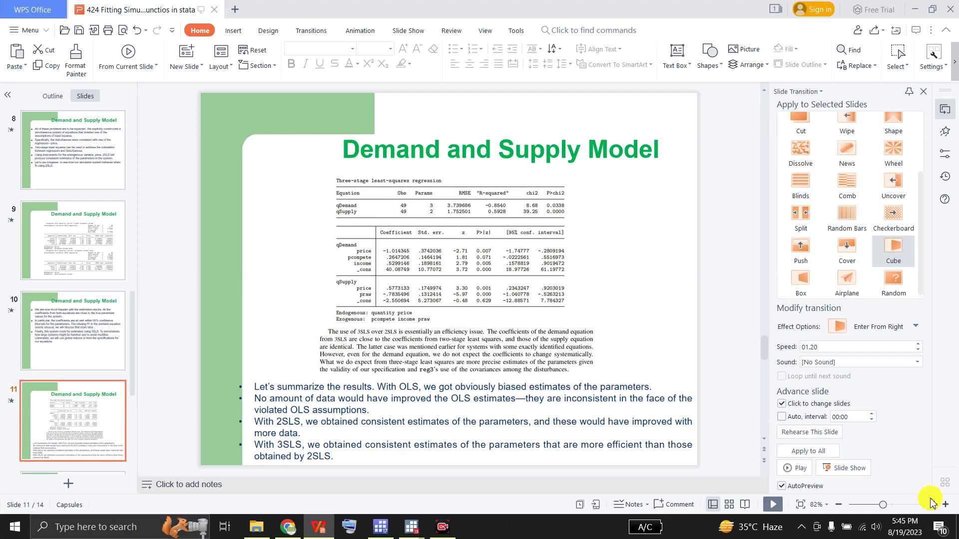
left_click(770, 507)
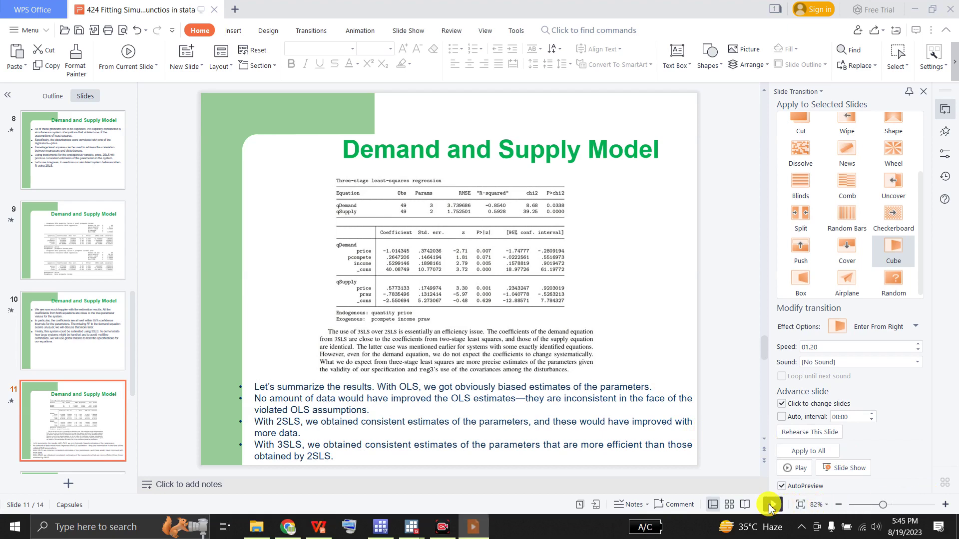